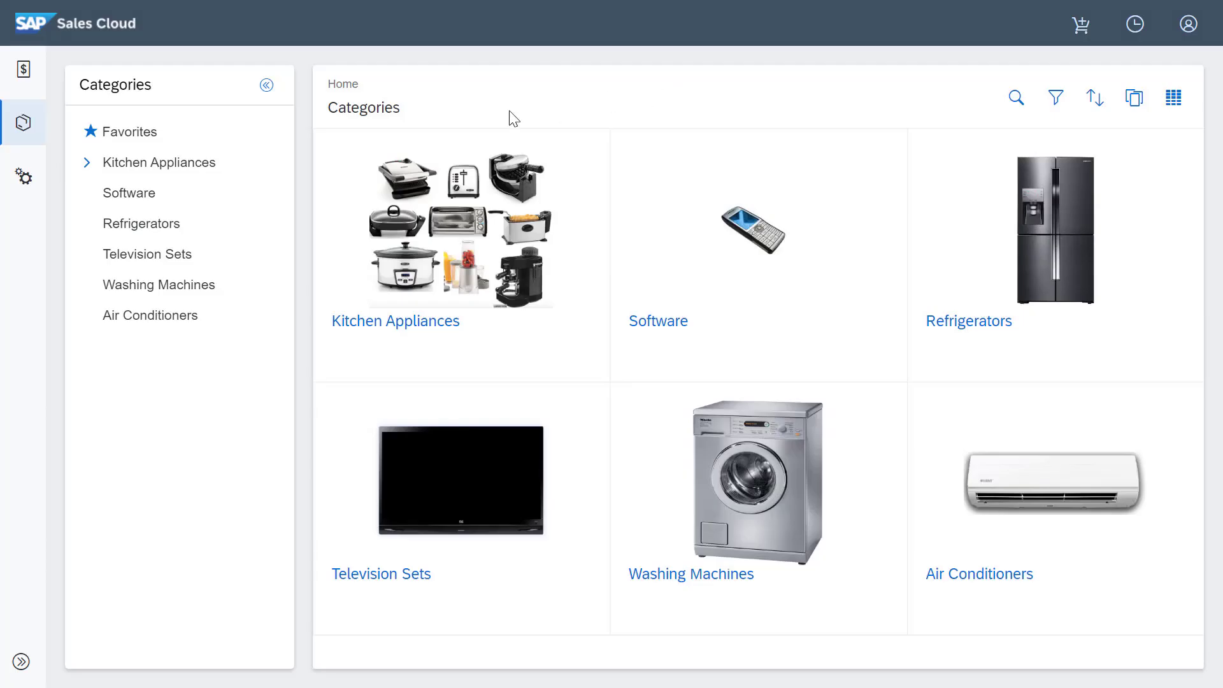
# - Go to the Tabs list under General in the Setup area
pyautogui.click(32, 189)
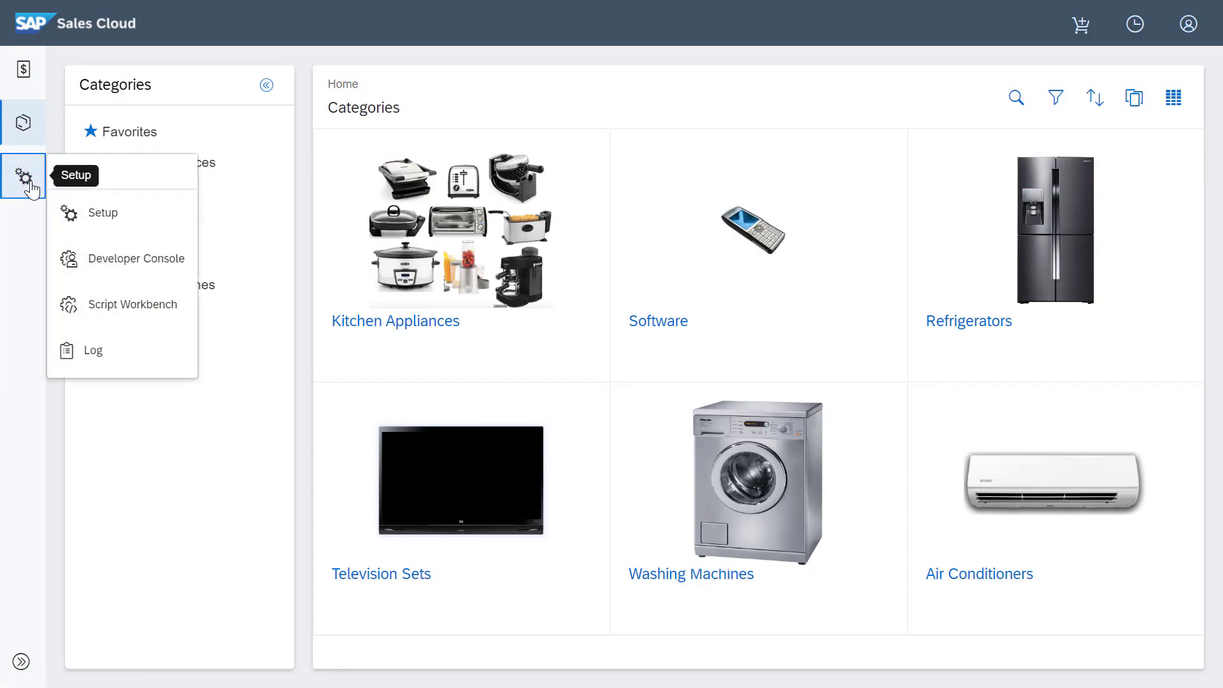
pyautogui.click(81, 219)
pyautogui.scroll(-6, 229, 460)
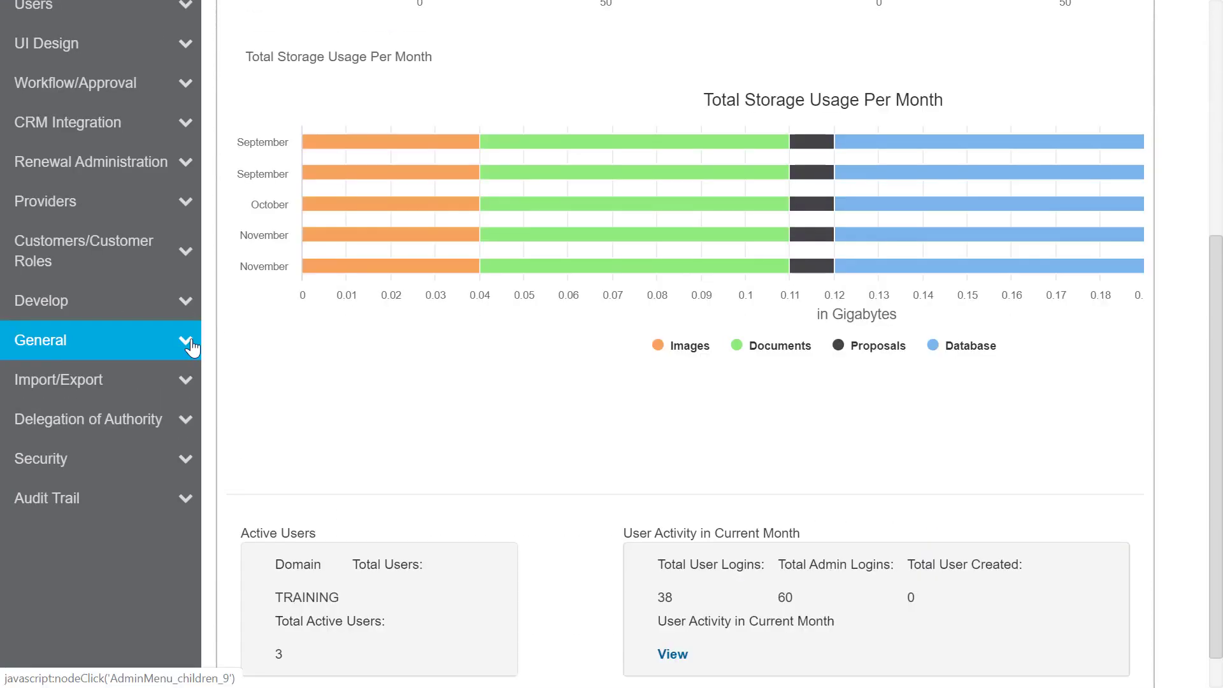
pyautogui.click(189, 347)
pyautogui.click(44, 617)
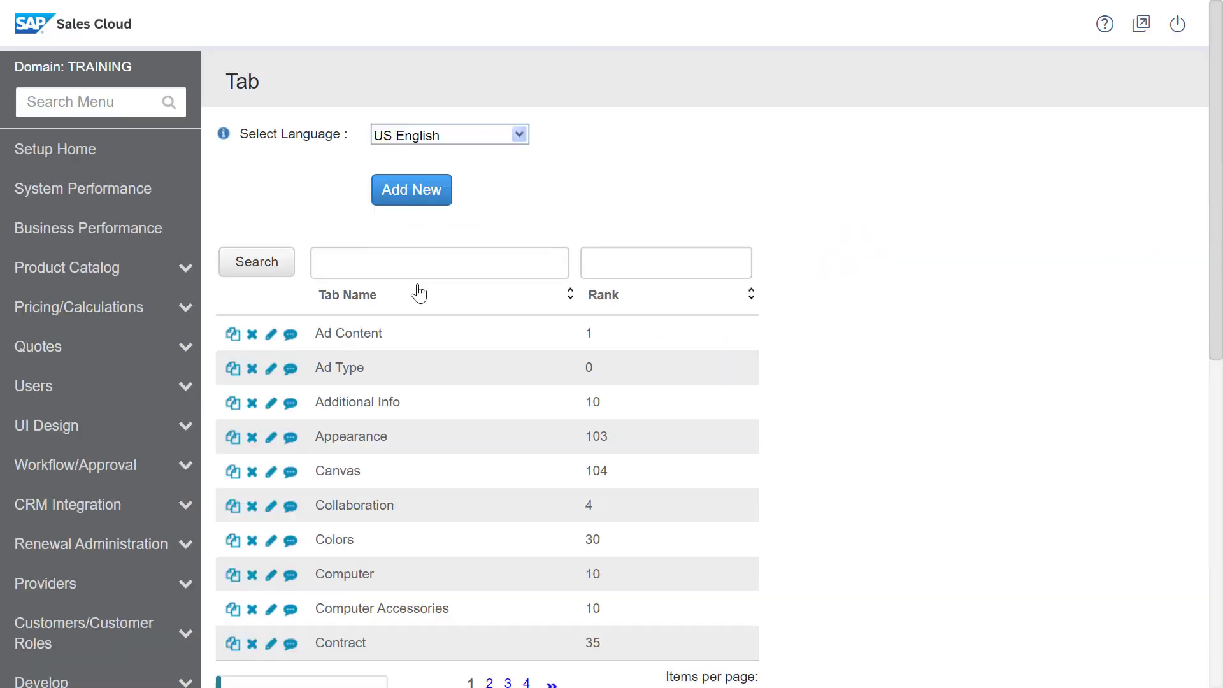
# - Add a tab named 'Information on cross-sell products' with default rank 30 and save it
pyautogui.click(385, 203)
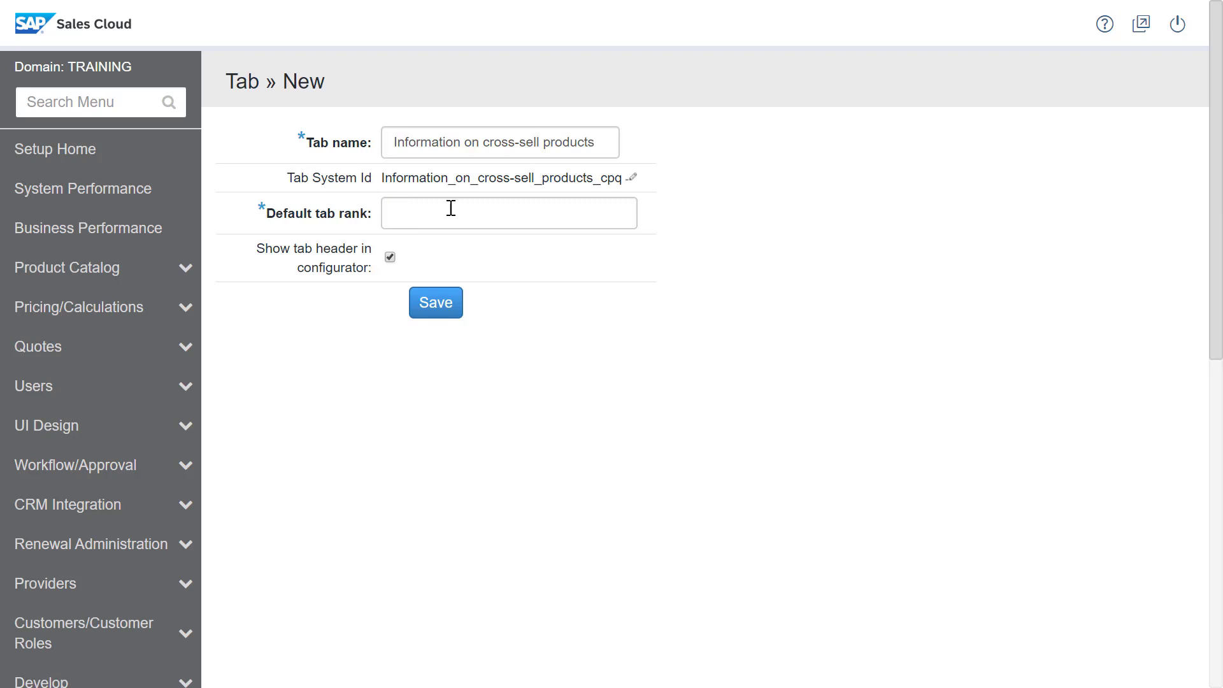
pyautogui.click(451, 210)
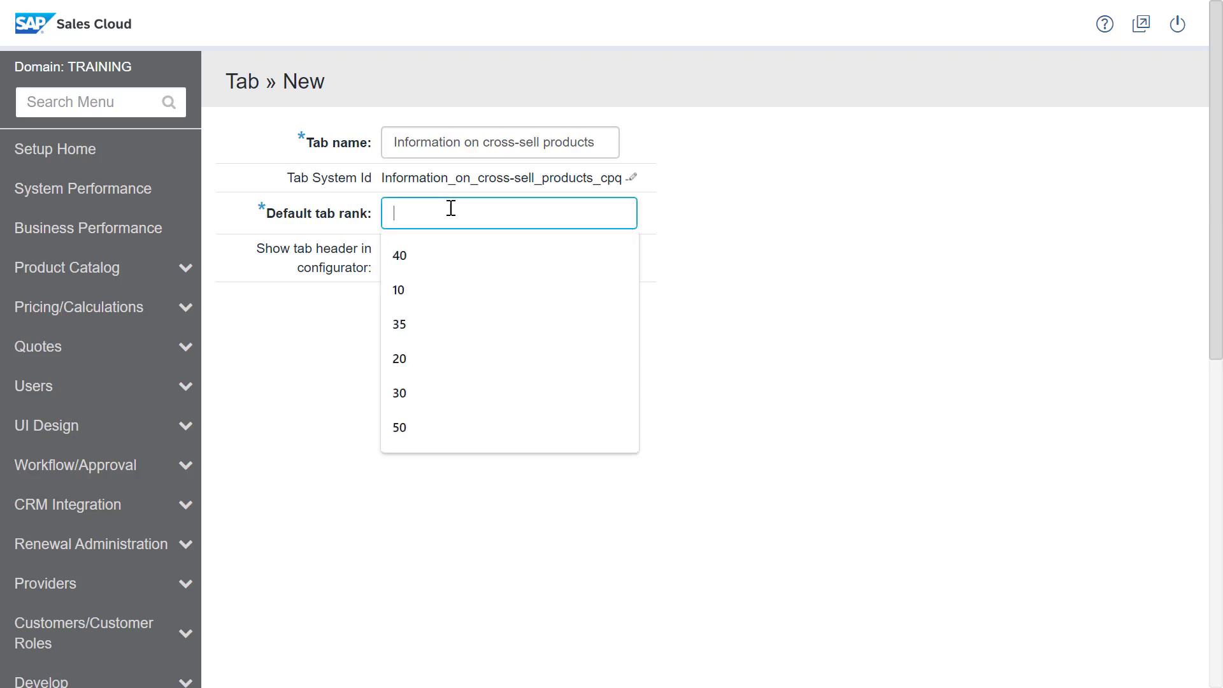
pyautogui.click(399, 393)
pyautogui.click(432, 317)
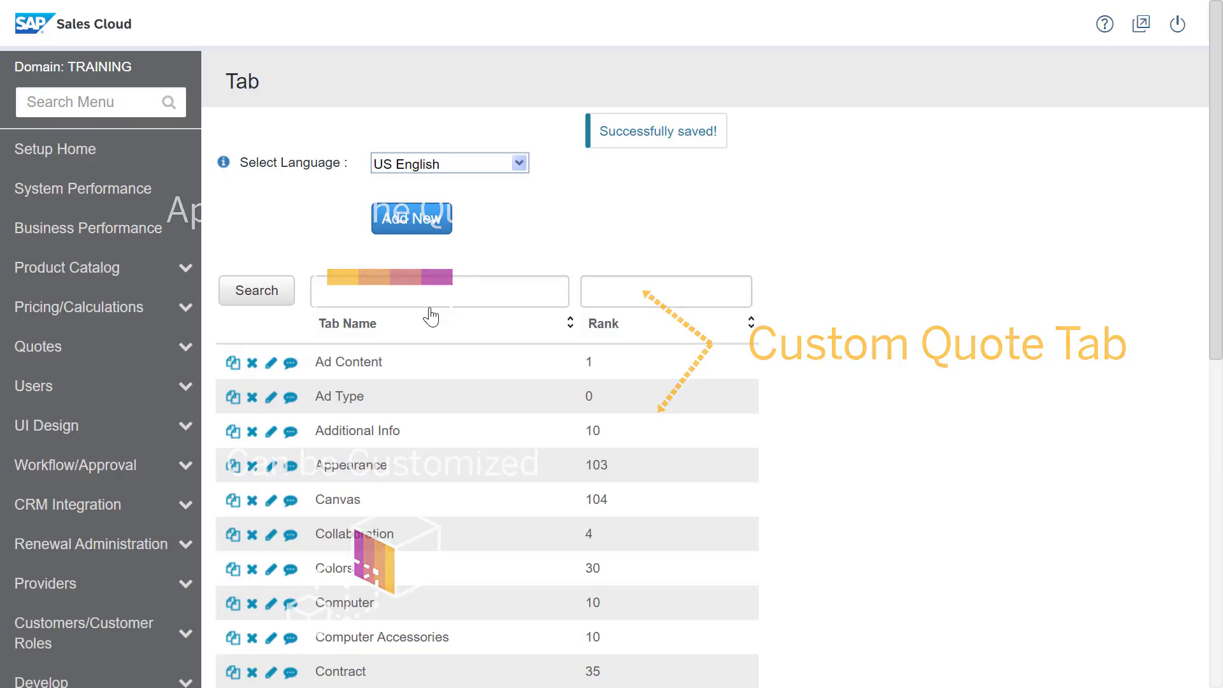
# - Add a custom quote tab for 'Information on cross-sell products' using the /quotation/ShippingInfo.aspx implementation file
pyautogui.click(189, 354)
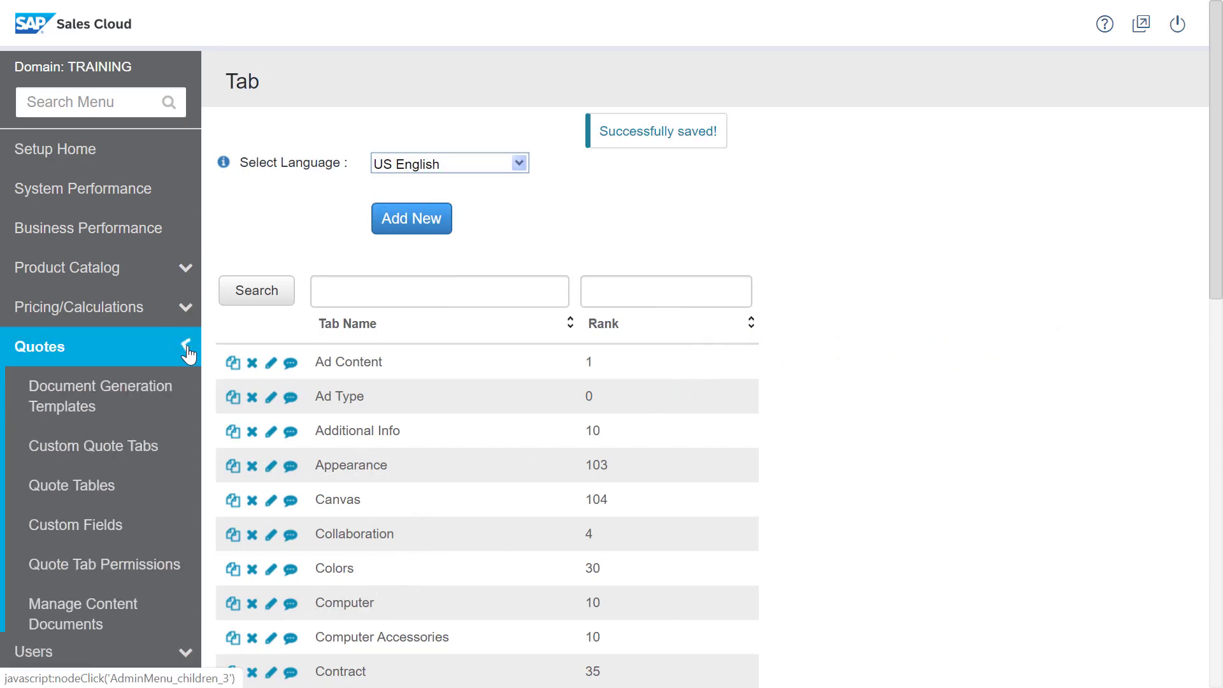
pyautogui.click(159, 447)
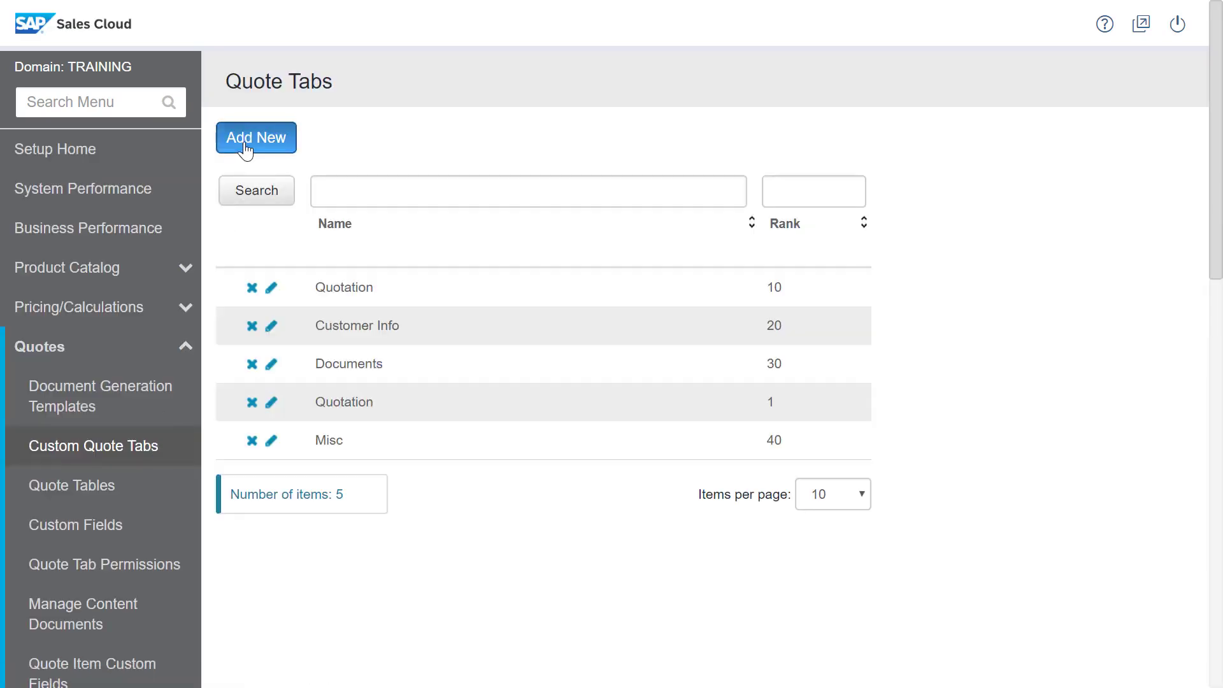
pyautogui.click(246, 148)
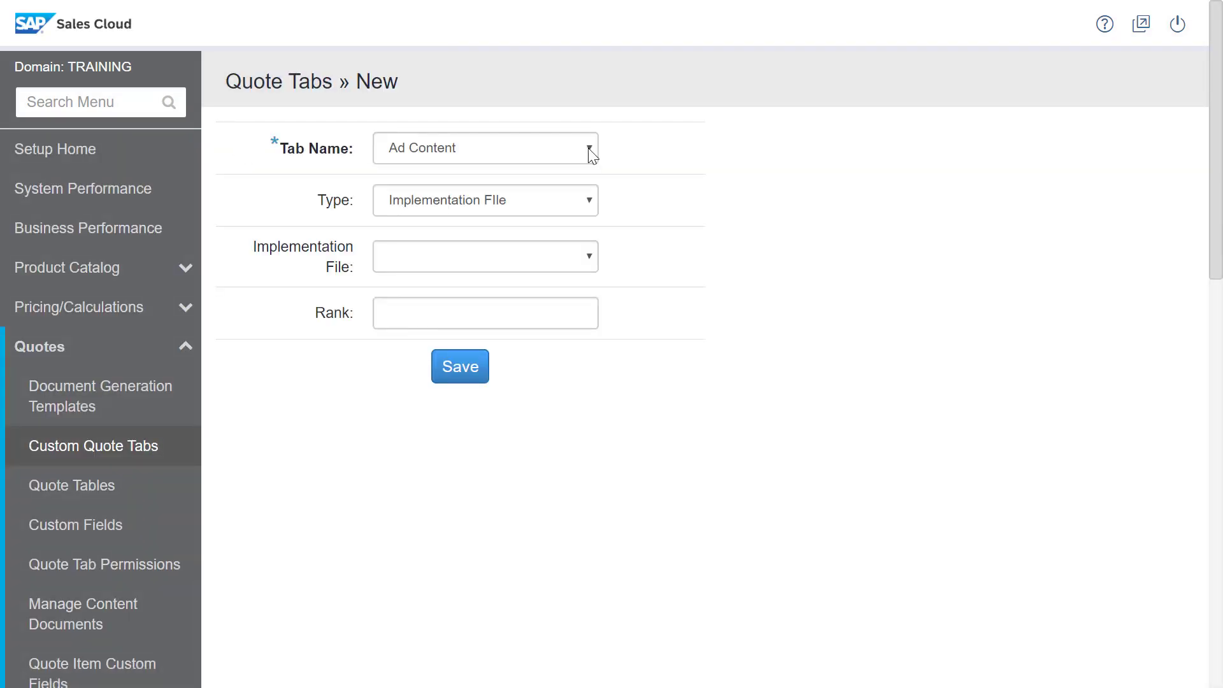
pyautogui.click(588, 151)
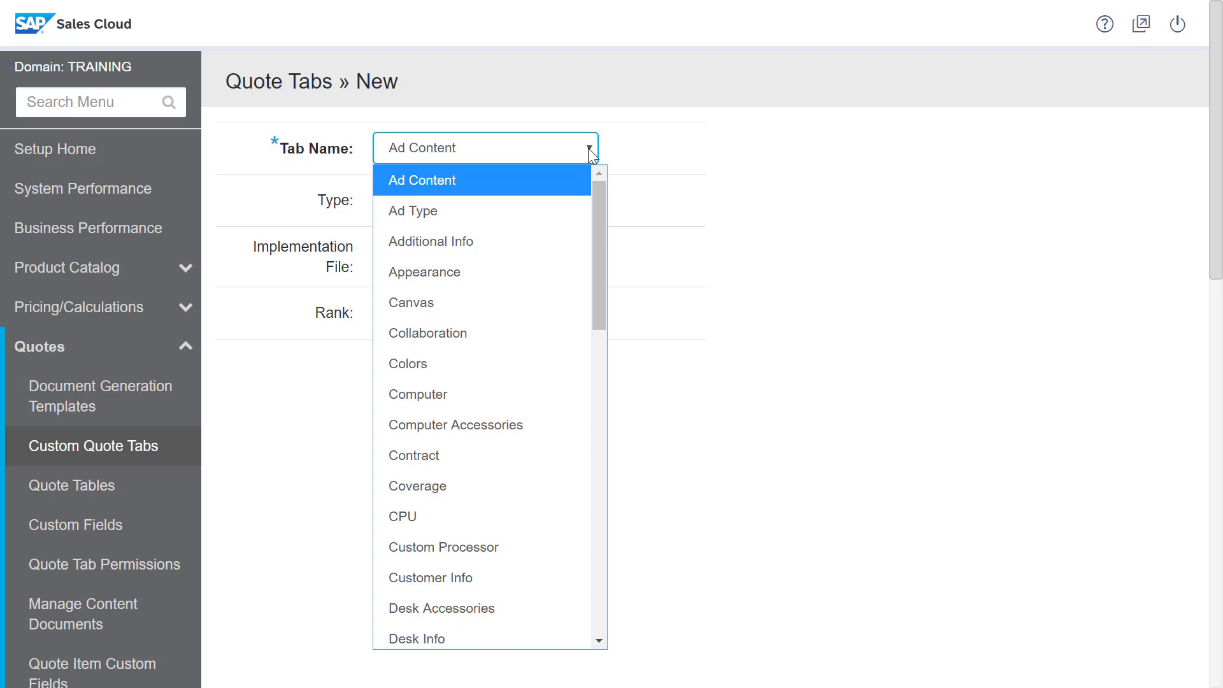
pyautogui.scroll(-10, 560, 348)
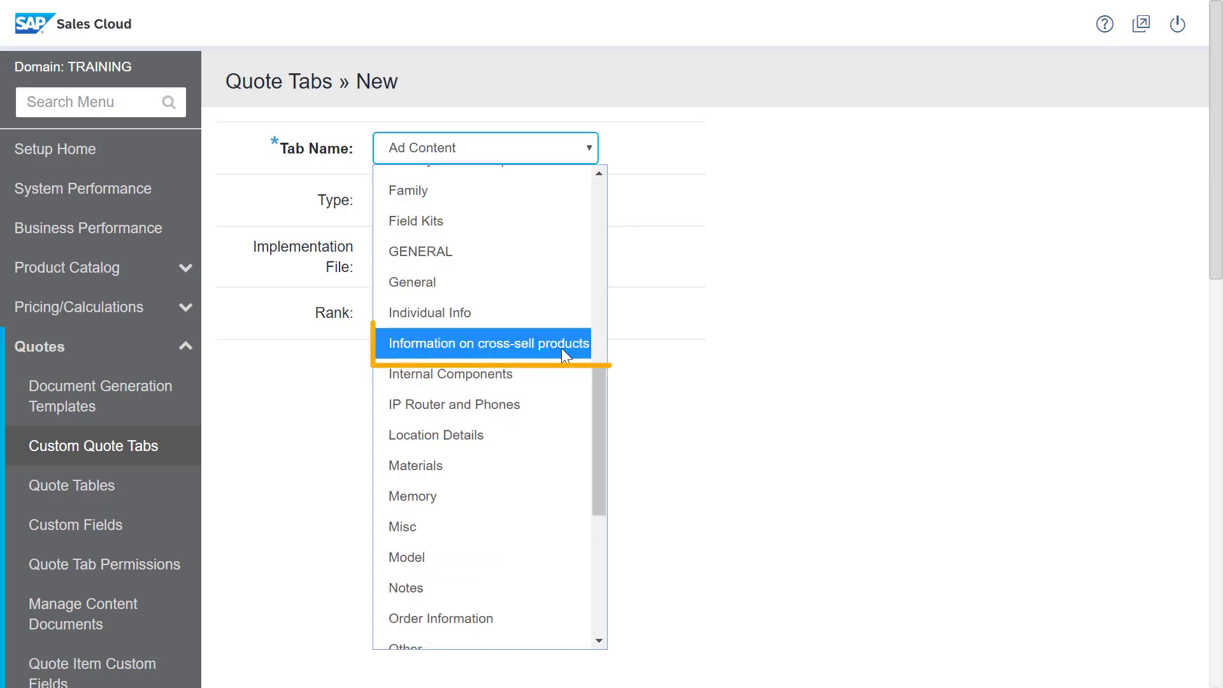
pyautogui.click(560, 348)
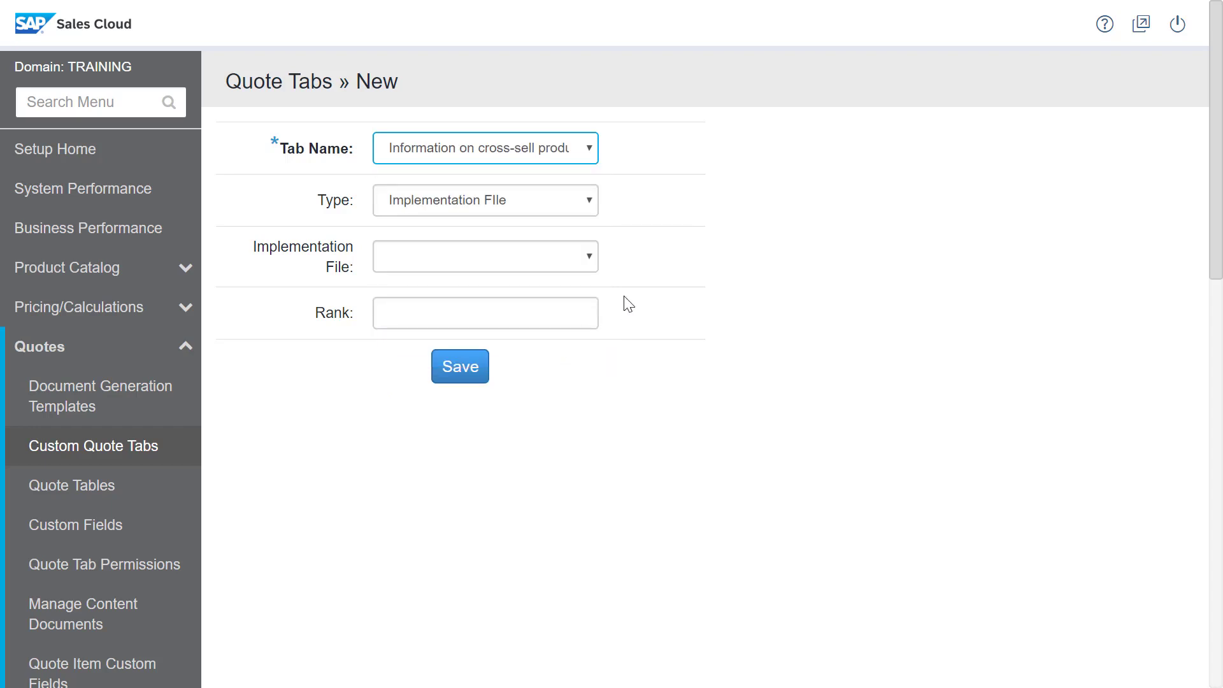
pyautogui.click(589, 201)
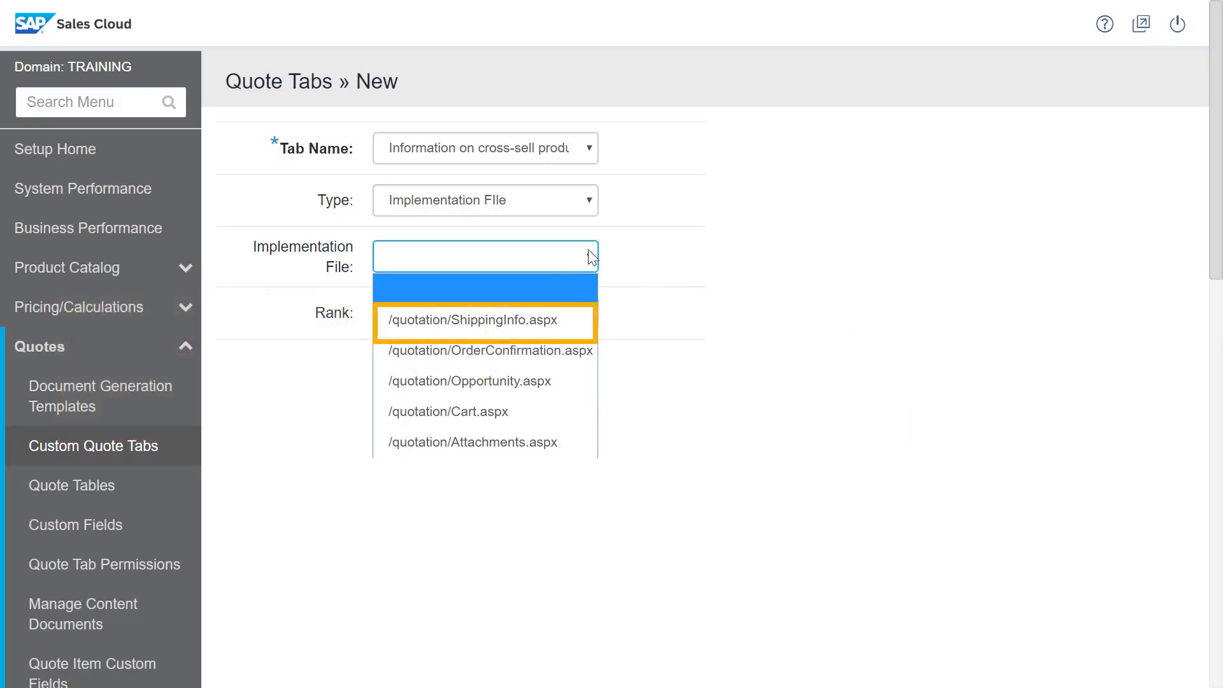
pyautogui.click(548, 318)
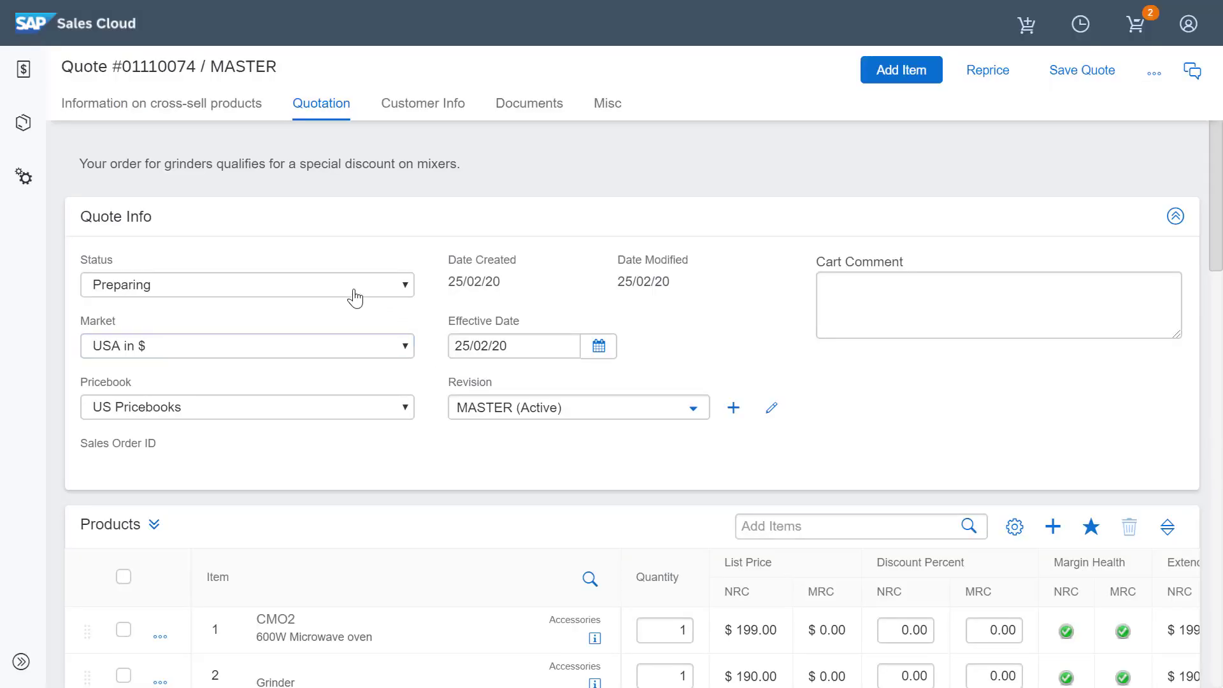
# - Preview the tab on a quote, try the IFrame type, then revert to Implementation File
pyautogui.click(226, 114)
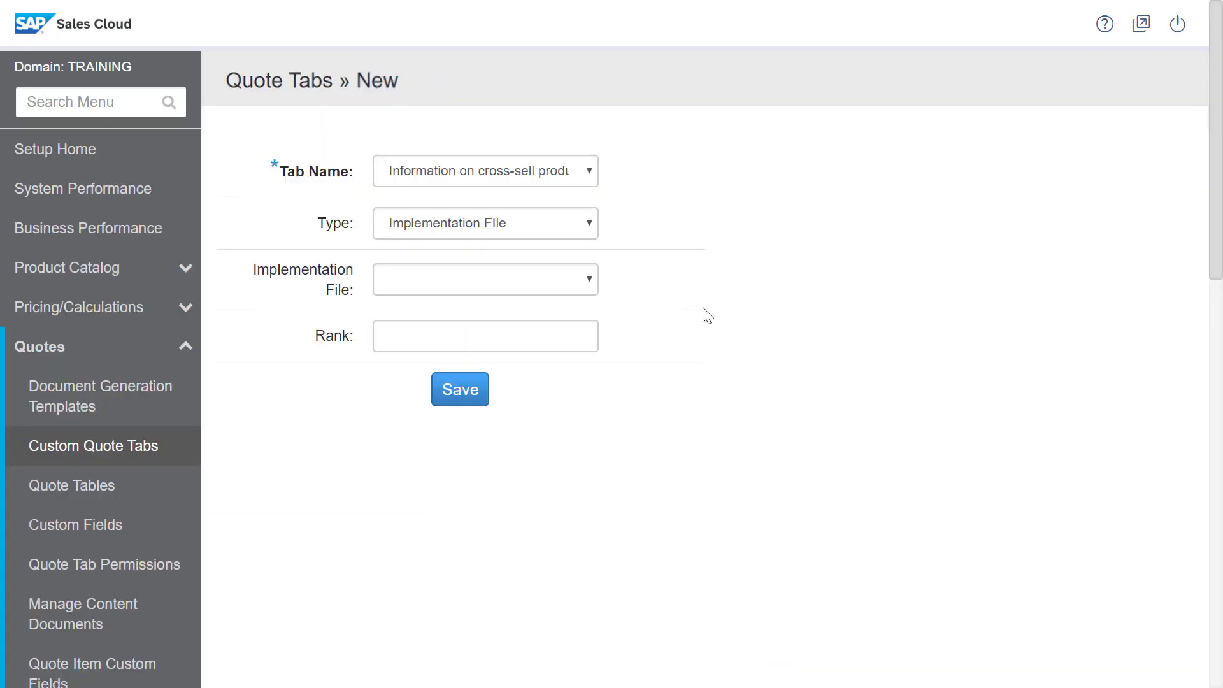
pyautogui.click(589, 222)
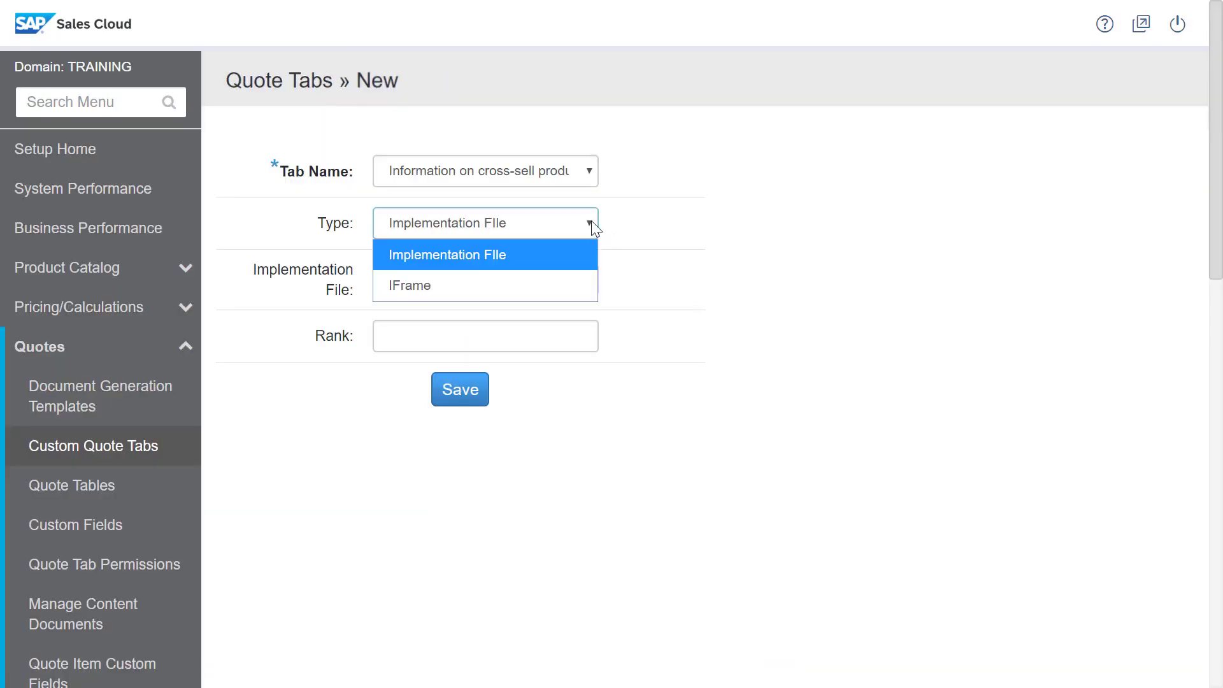
pyautogui.click(575, 280)
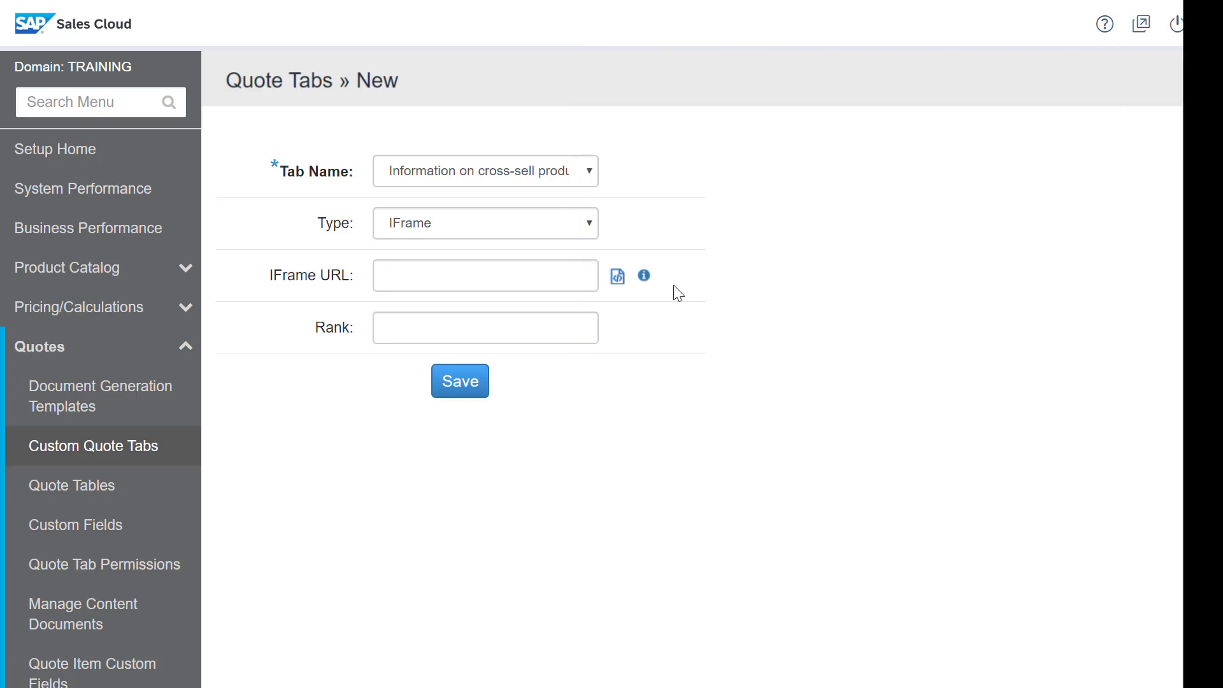
pyautogui.click(573, 224)
# - Give the custom quote tab rank 60 and save it
pyautogui.click(445, 267)
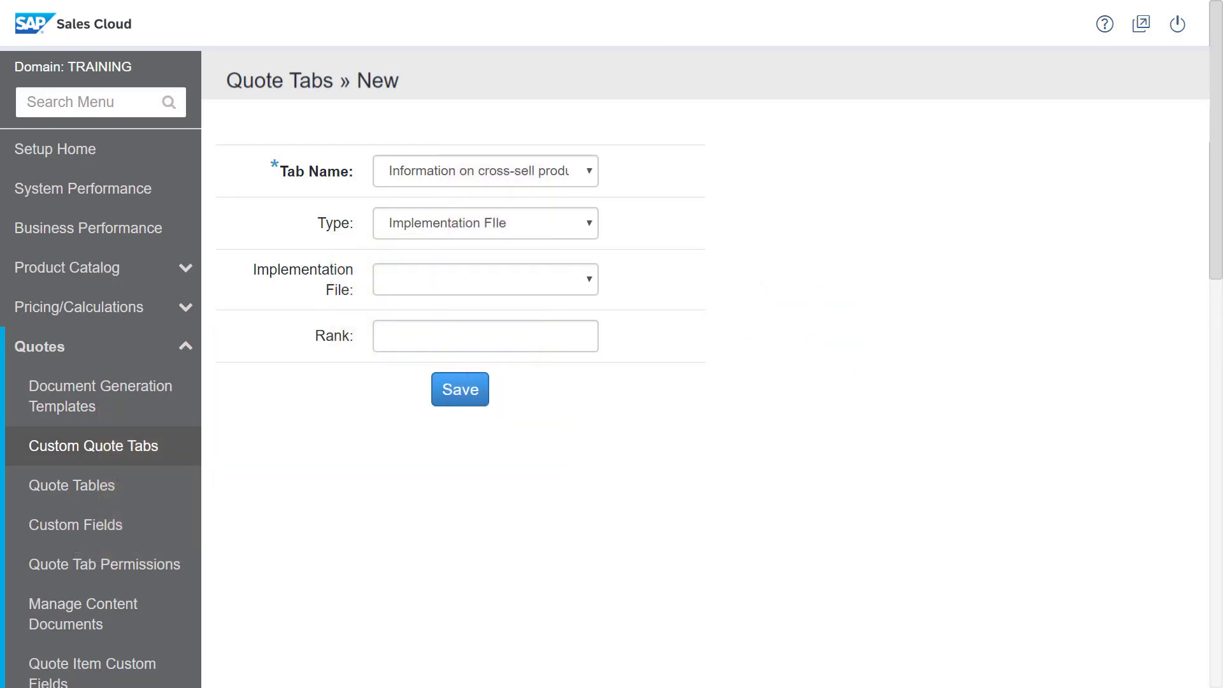
pyautogui.press('Tab')
pyautogui.write('60')
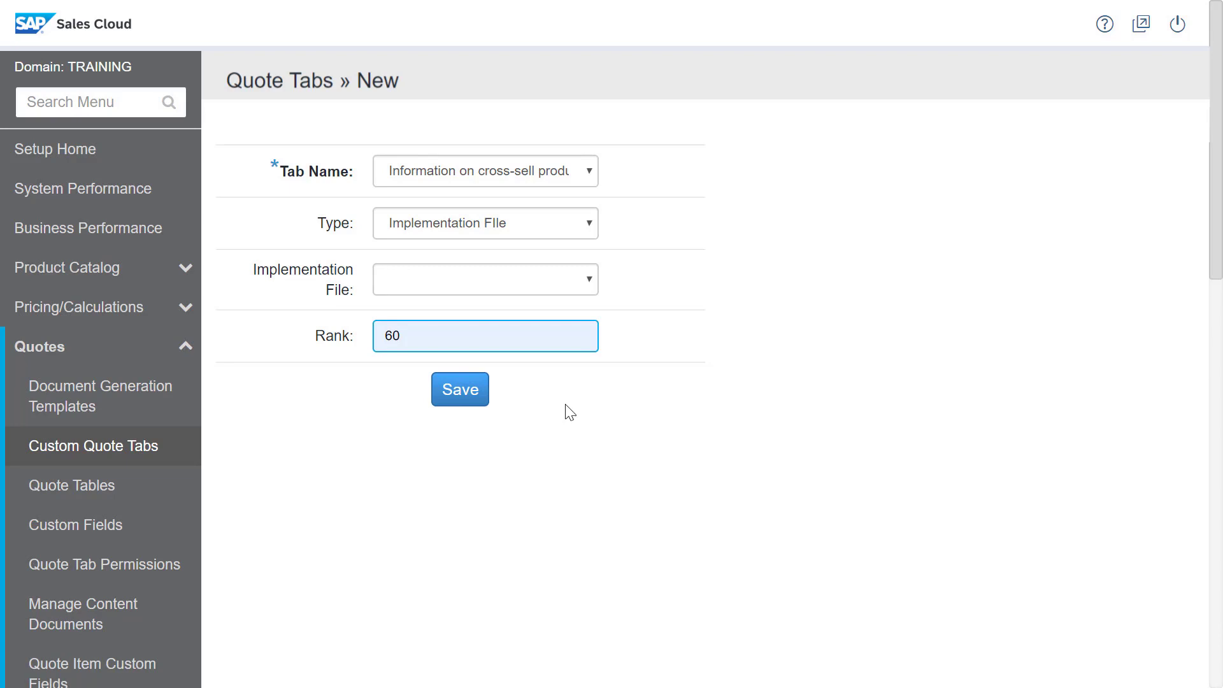
pyautogui.click(470, 397)
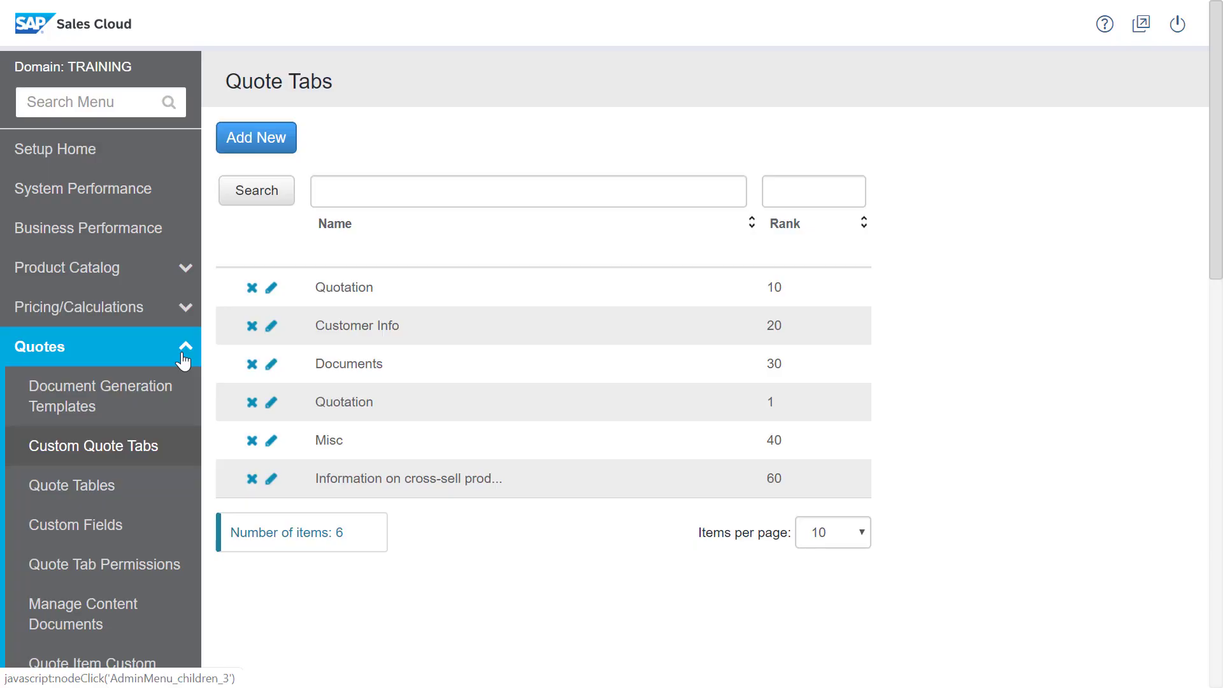
# - Add a new quote custom field named 'Information on cross-sell products' with type Free Form
pyautogui.click(121, 537)
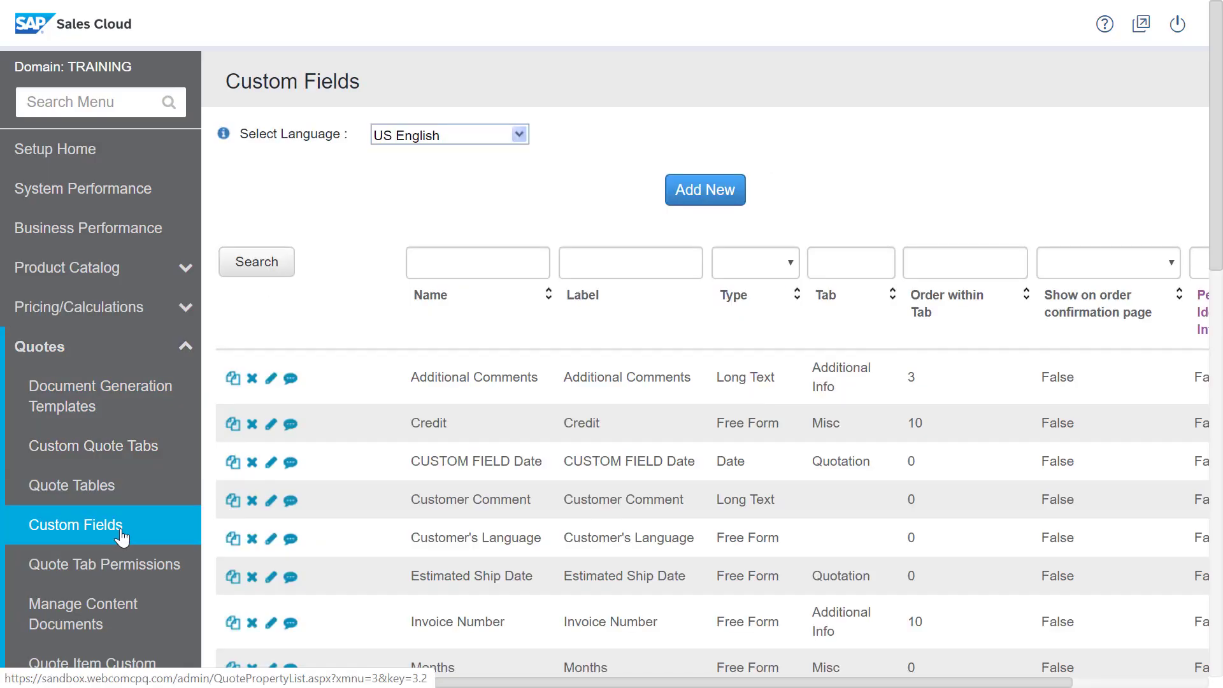
pyautogui.click(678, 192)
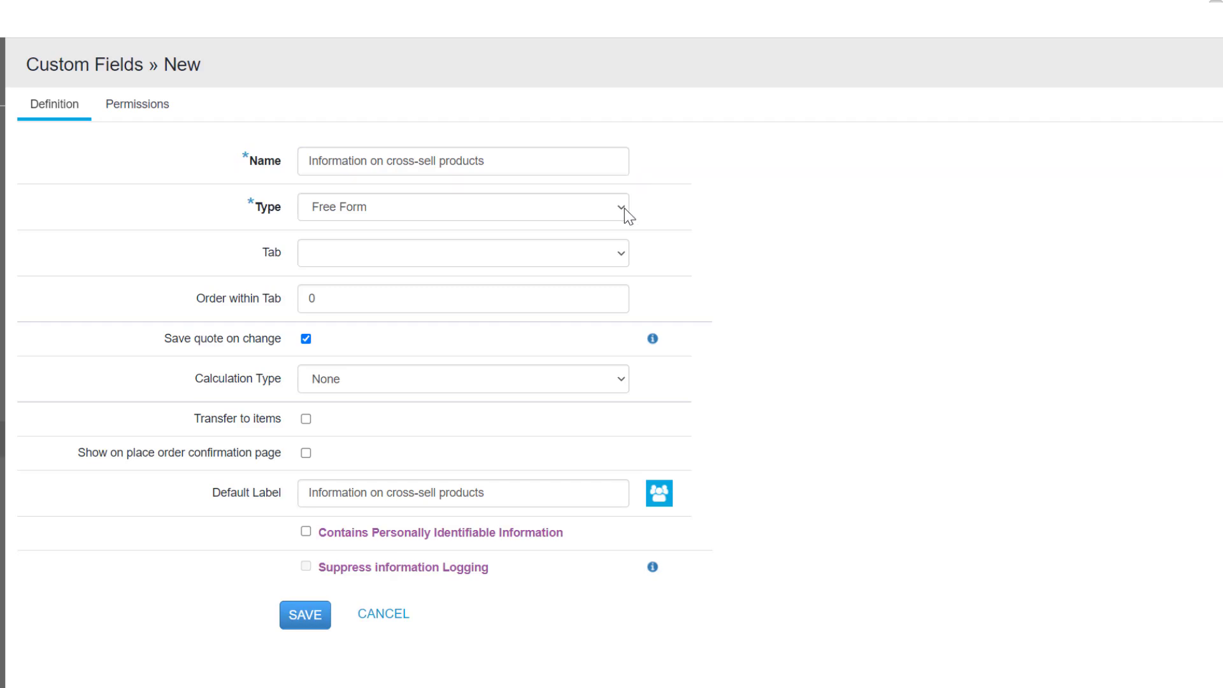
pyautogui.click(624, 208)
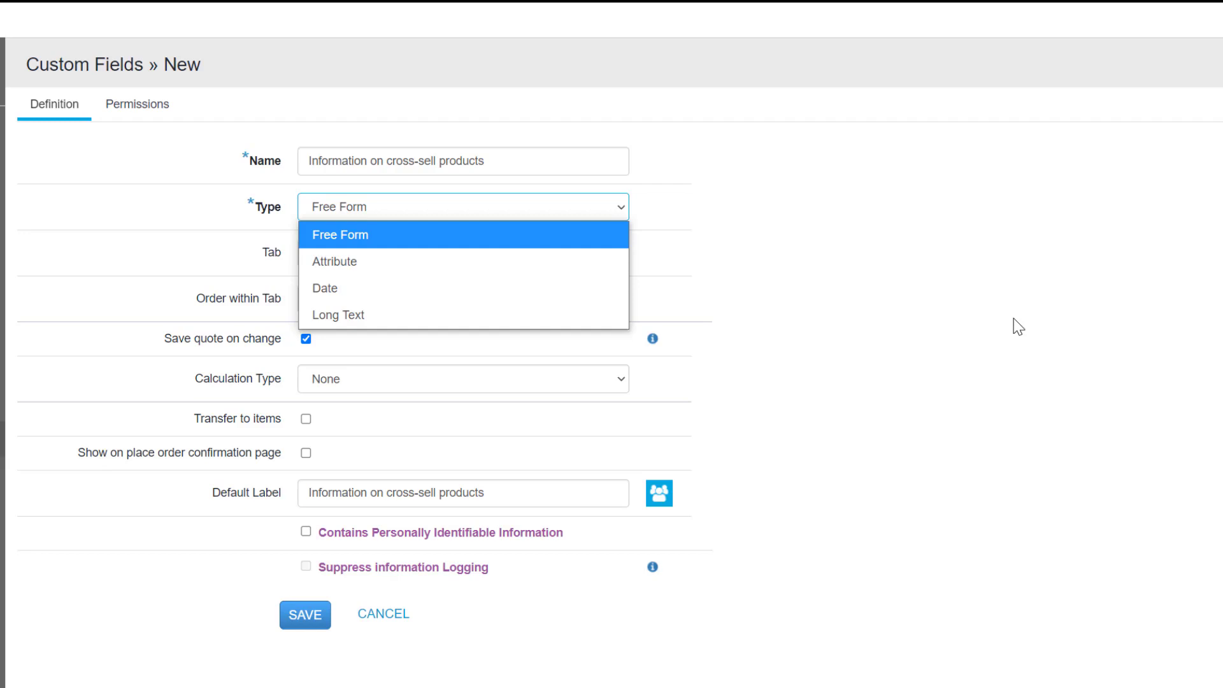
# - Place the Free Form field on the 'Information on cross-sell products' tab, save, and check permissions are Editable
pyautogui.click(1017, 326)
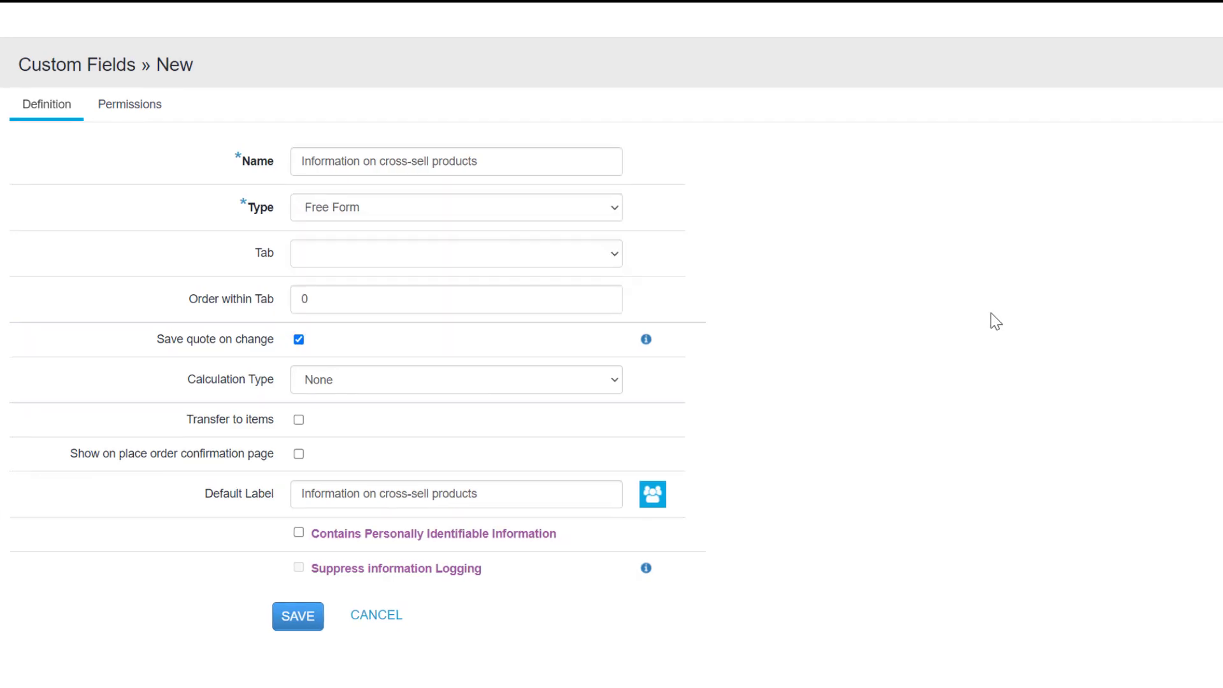
pyautogui.click(615, 253)
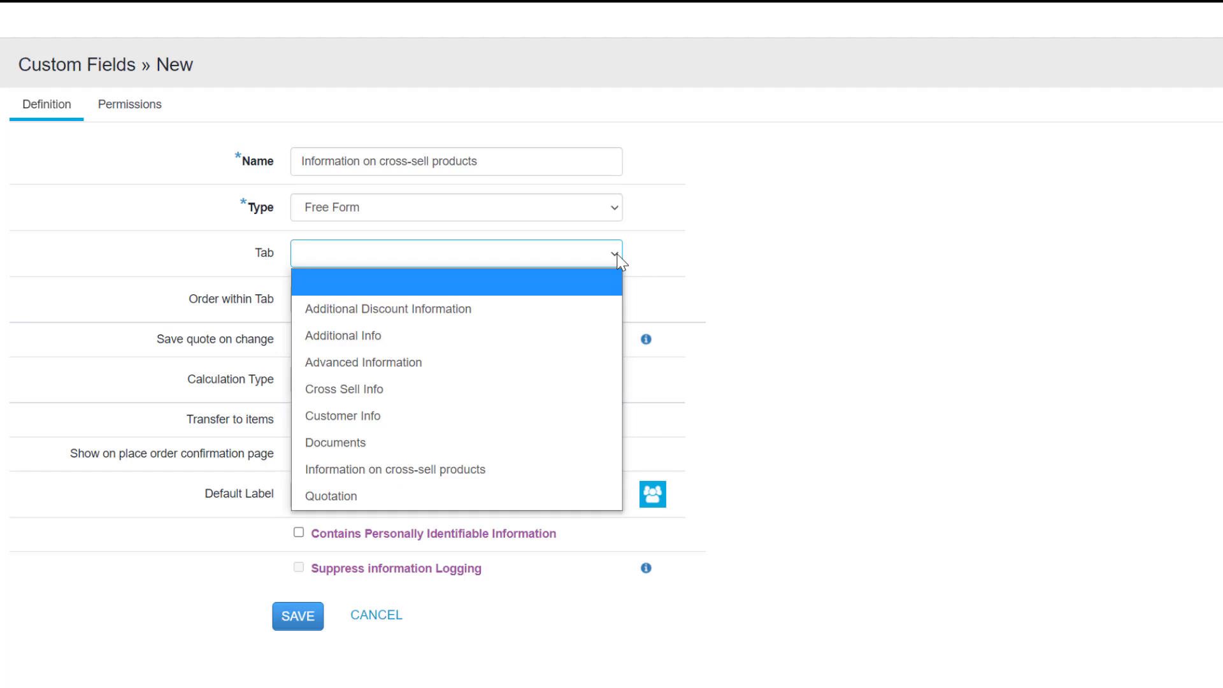
pyautogui.click(526, 472)
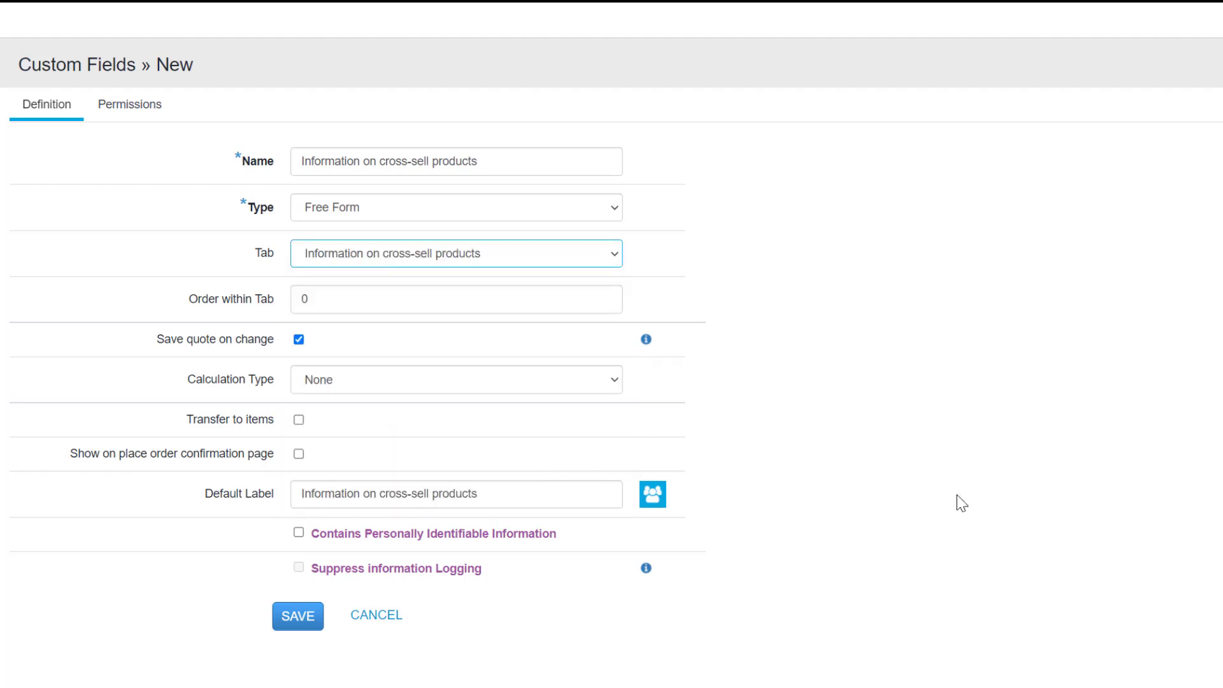
pyautogui.click(998, 477)
pyautogui.click(297, 616)
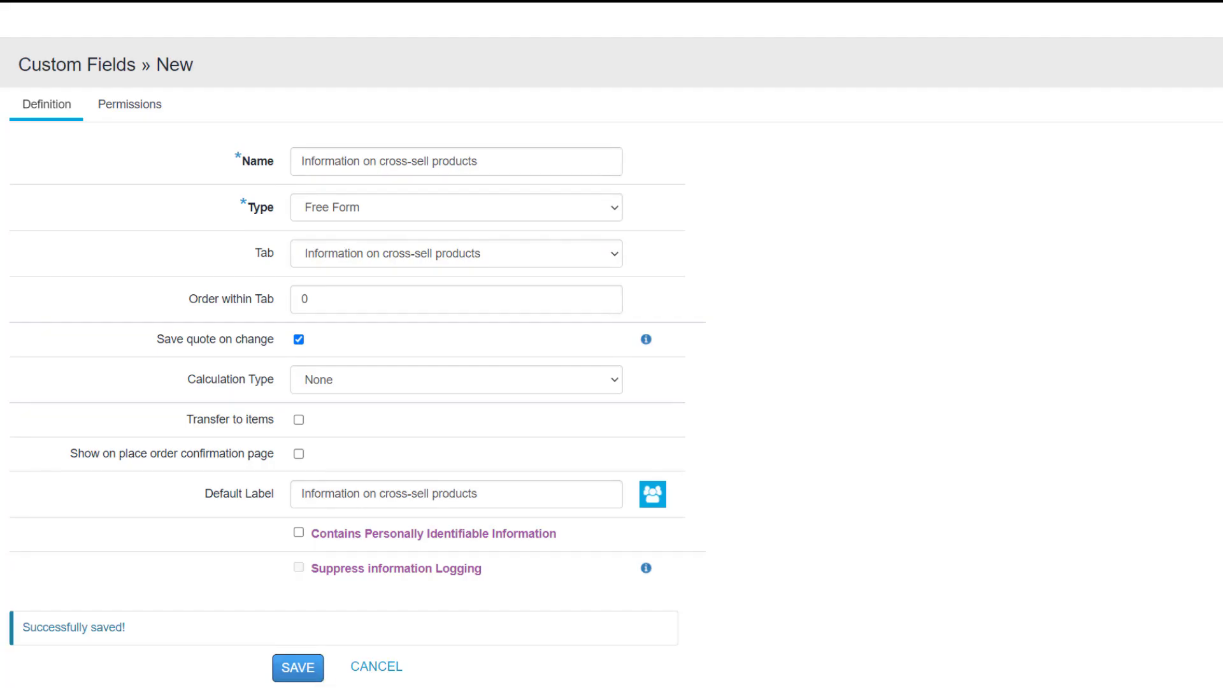
pyautogui.click(132, 112)
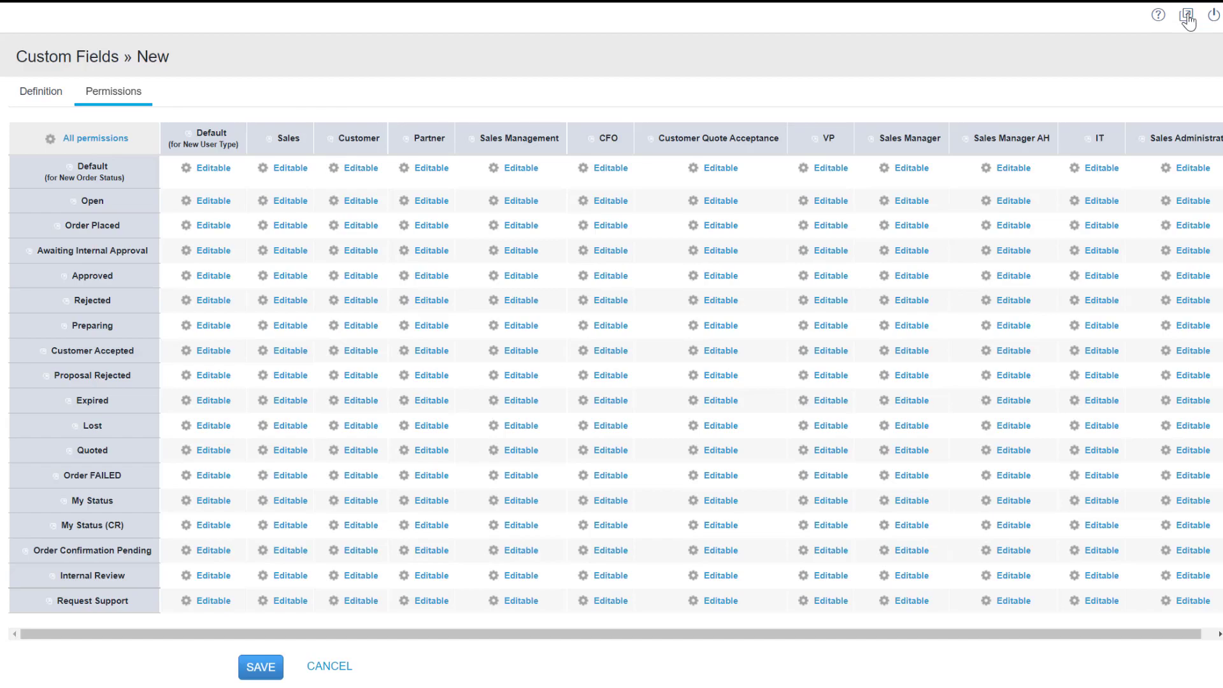
# - Open the most recent quote from My Quotes and view its 'Information on cross-sell products' tab
pyautogui.click(1187, 17)
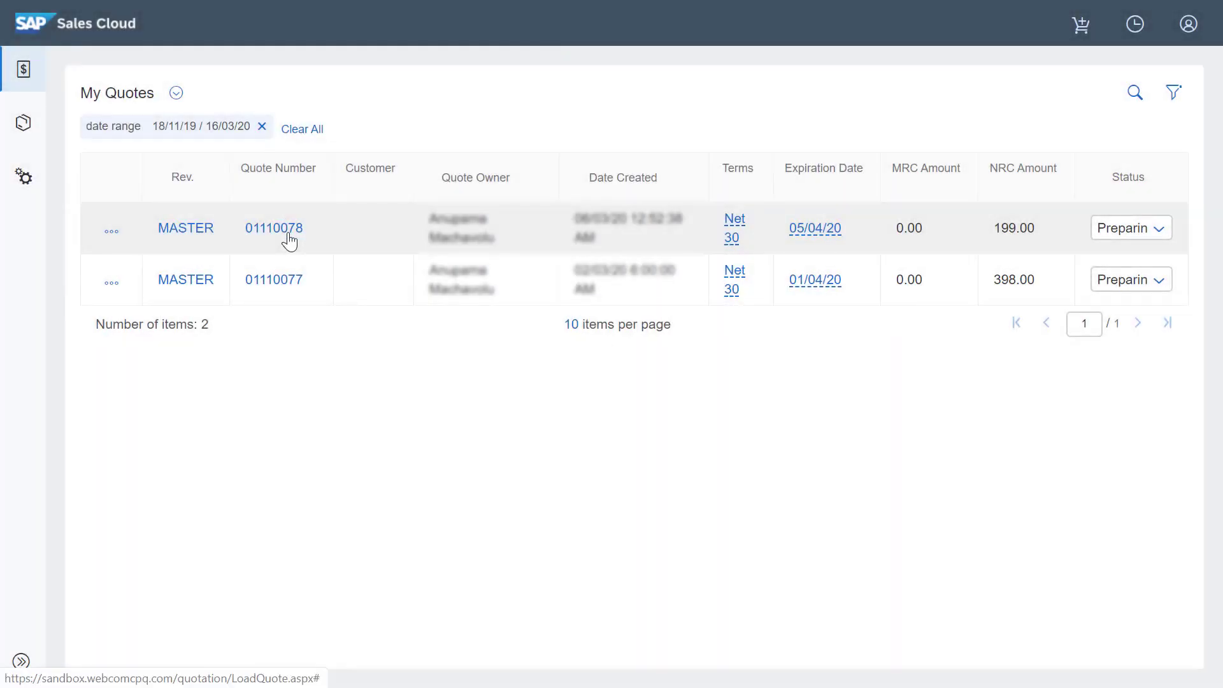
pyautogui.click(274, 228)
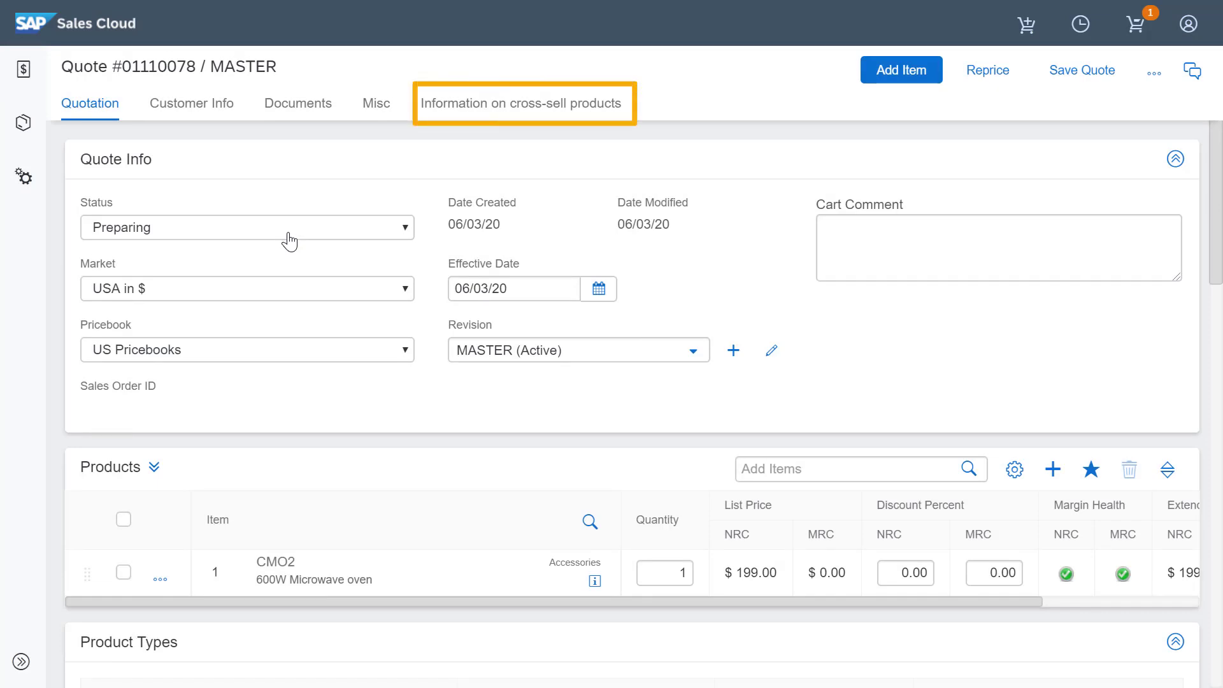
pyautogui.click(491, 111)
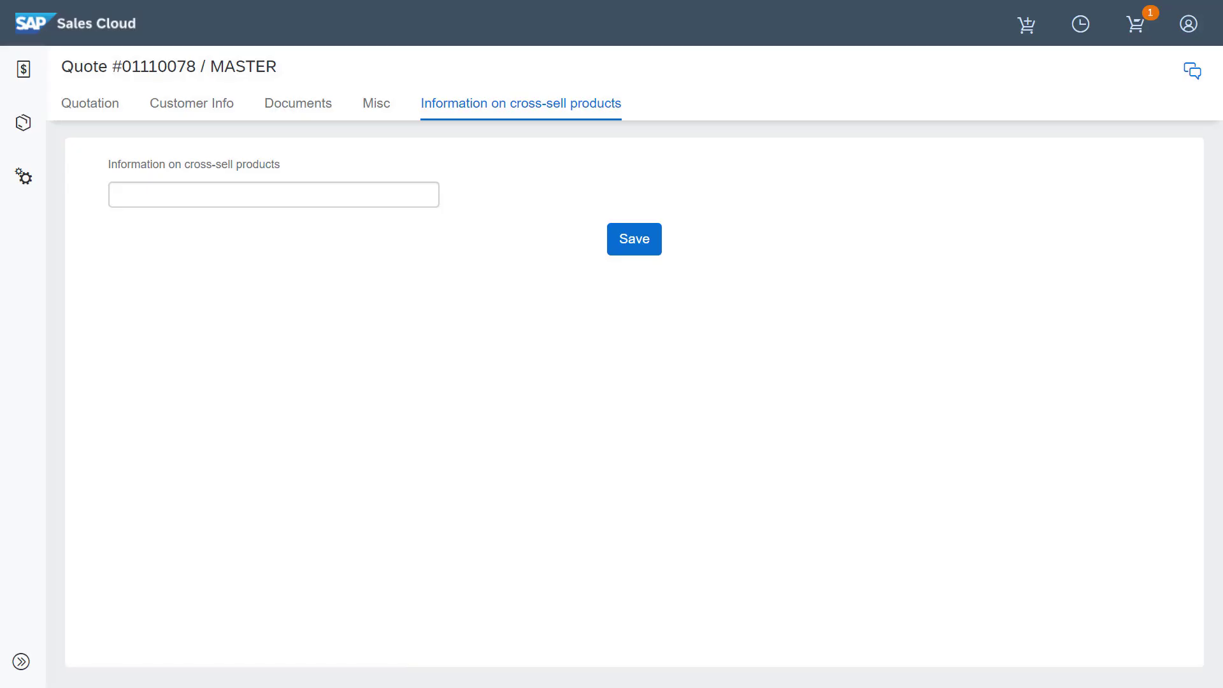